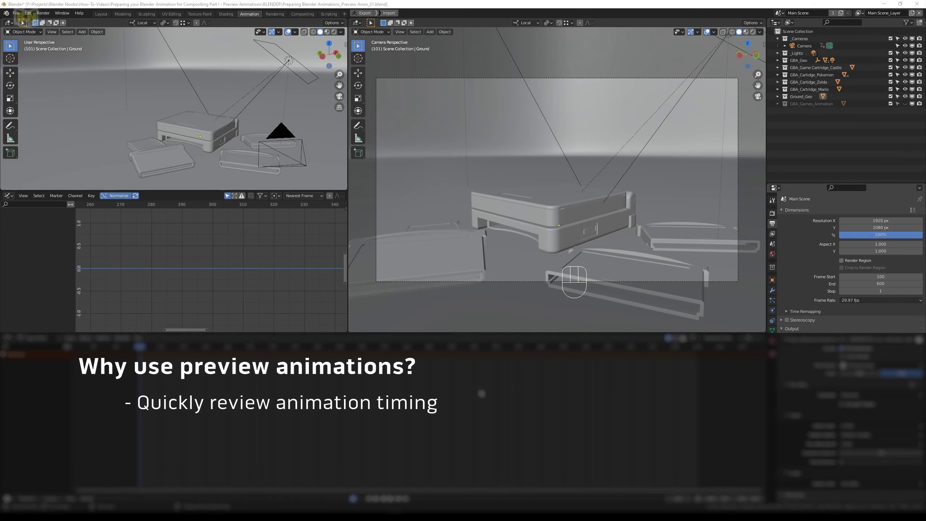
# Step: Play and scrub through the animation in the timeline to examine its timing, then return to frame 100
pyautogui.moveTo(140, 346); pyautogui.dragTo(214, 347)
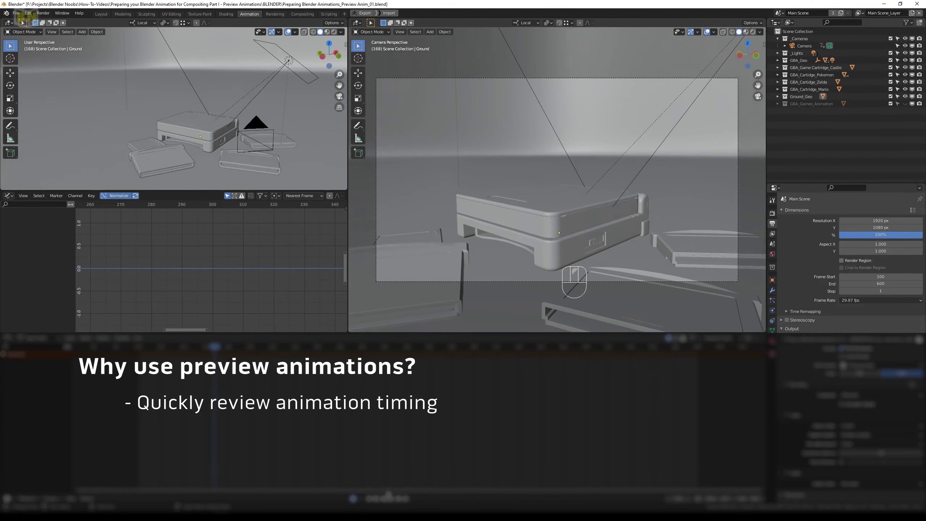
pyautogui.click(390, 500)
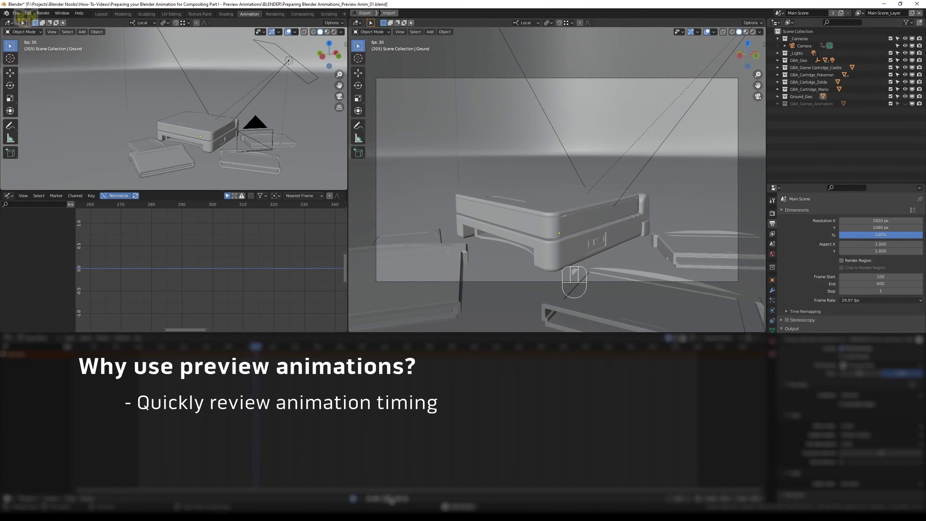
pyautogui.click(391, 501)
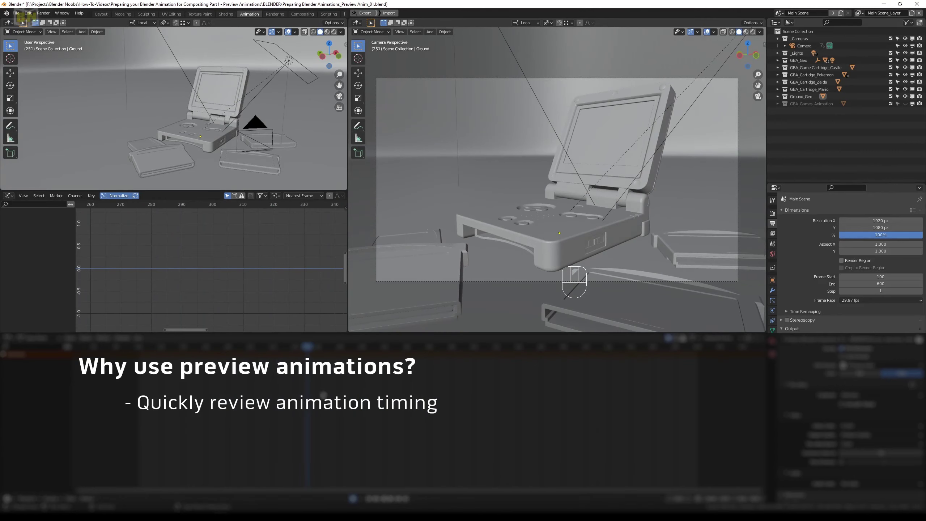
pyautogui.moveTo(305, 348); pyautogui.dragTo(140, 352)
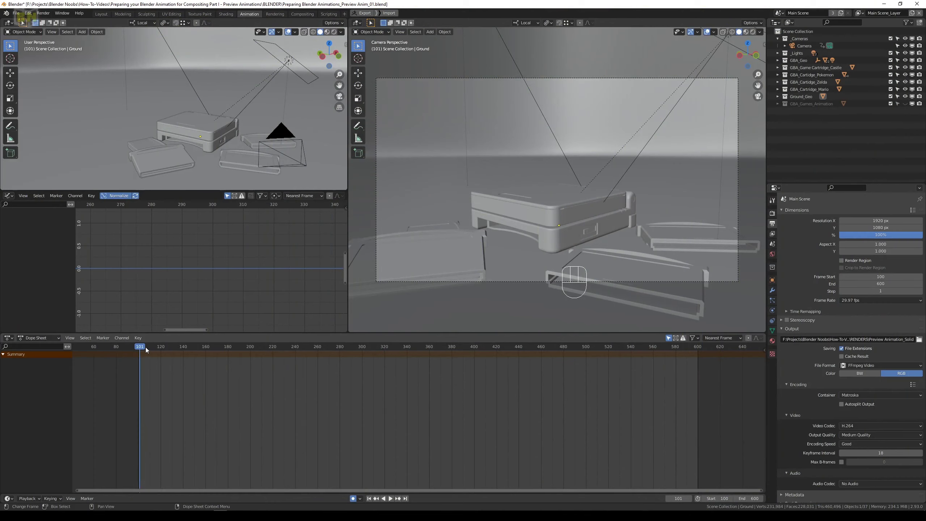
pyautogui.moveTo(143, 347); pyautogui.dragTo(288, 374)
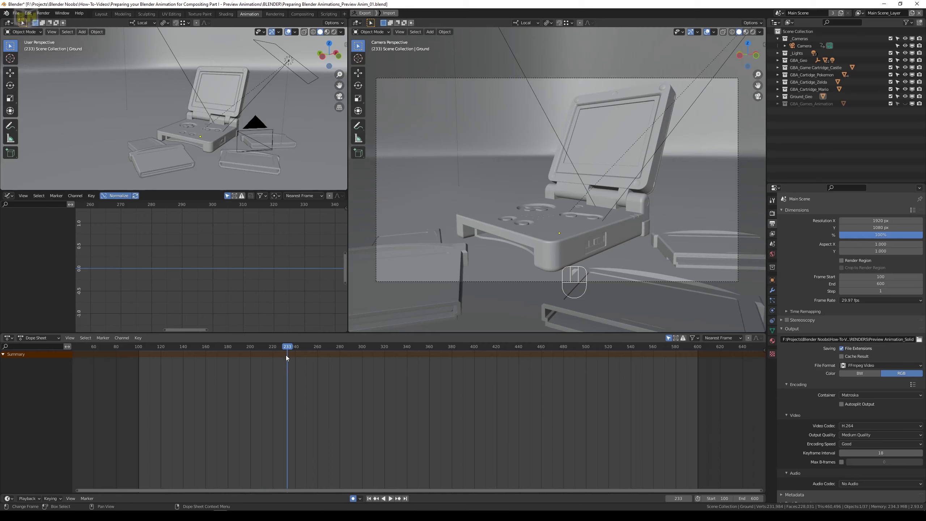
pyautogui.moveTo(288, 350); pyautogui.dragTo(500, 346)
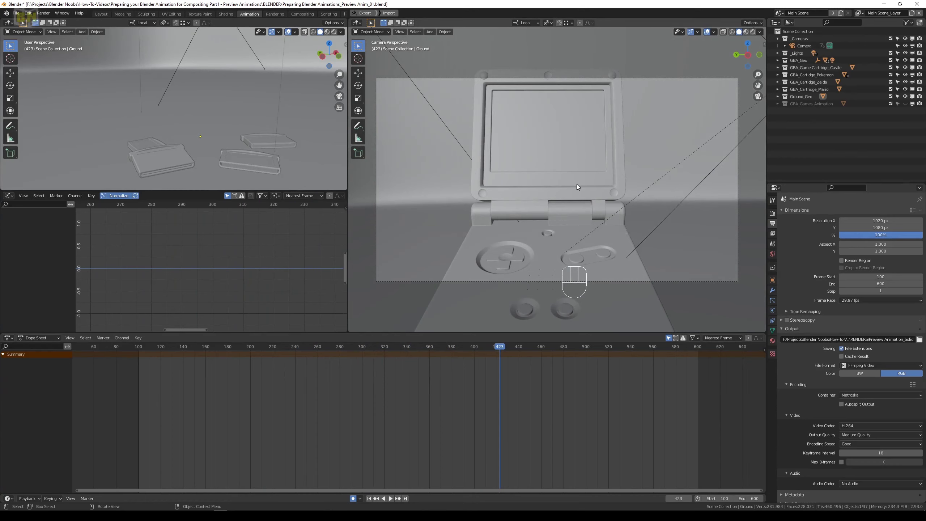
pyautogui.press('z')
pyautogui.moveTo(499, 349)
pyautogui.mouseDown()
pyautogui.moveTo(352, 351)
pyautogui.moveTo(507, 333)
pyautogui.mouseUp()
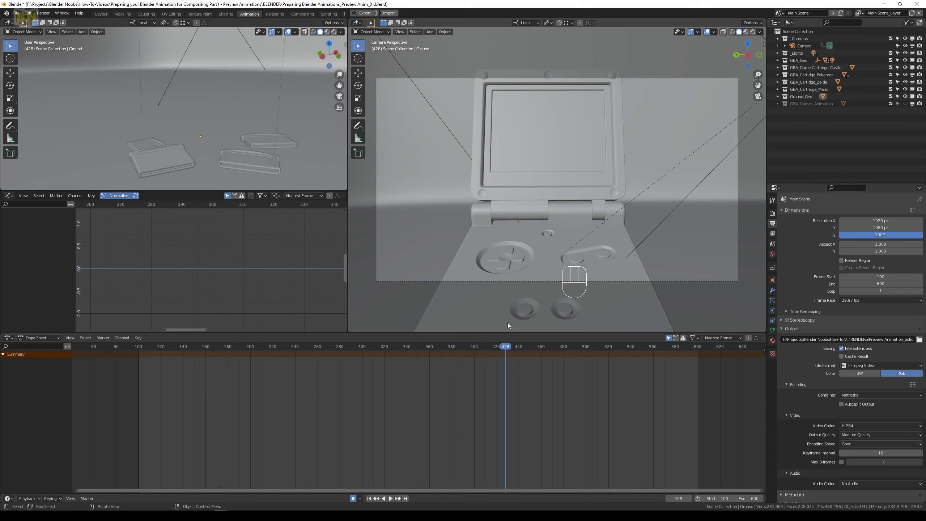
pyautogui.moveTo(505, 346); pyautogui.dragTo(277, 363)
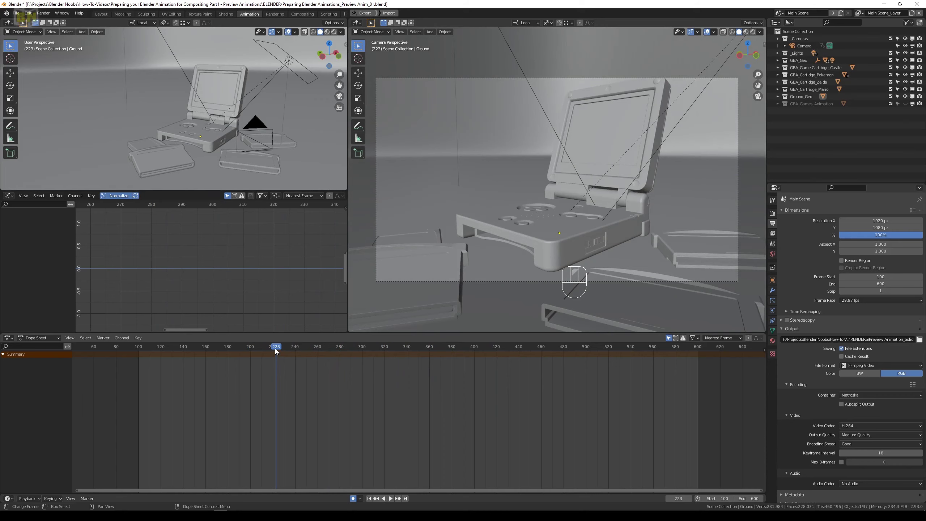
pyautogui.moveTo(275, 349); pyautogui.dragTo(138, 359)
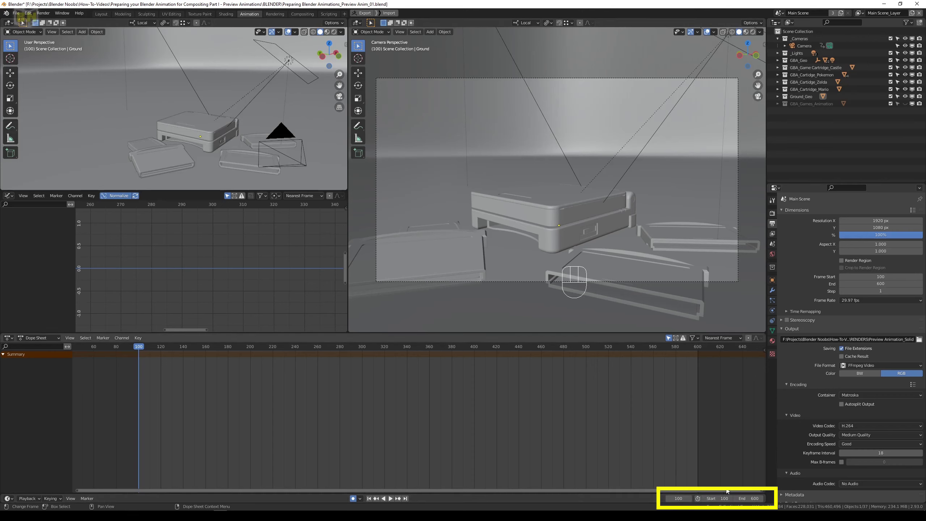
# Step: Set the scene's end frame to 200 and keep the current frame at 100
pyautogui.click(752, 497)
pyautogui.write('200')
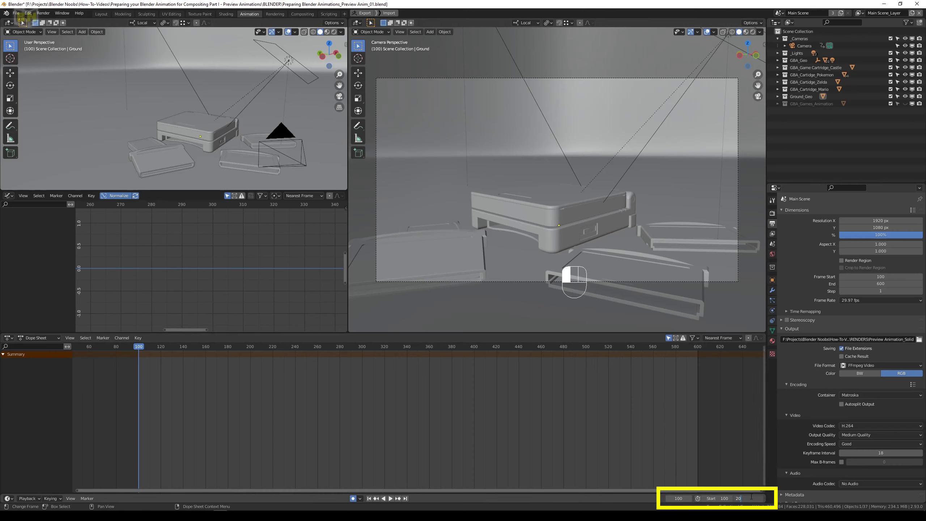
pyautogui.press('Return')
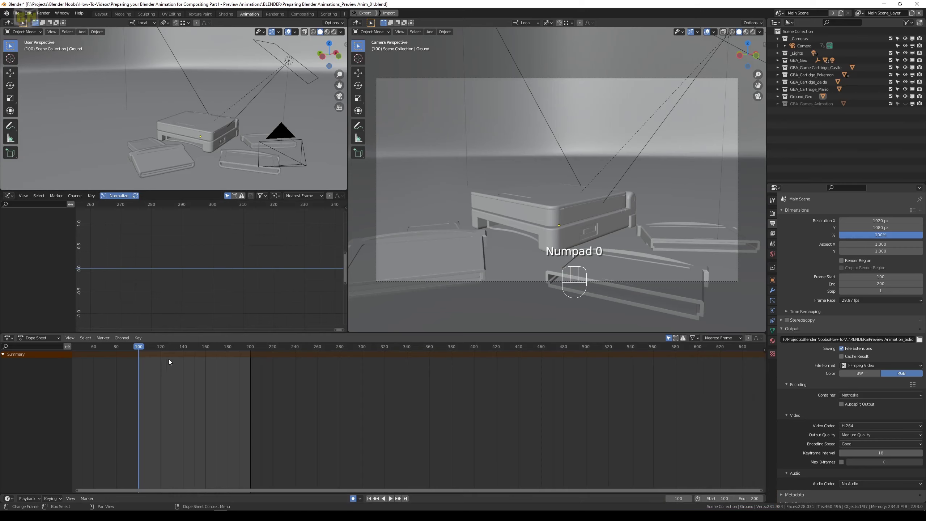
pyautogui.scroll(3, 175, 375)
pyautogui.moveTo(199, 406); pyautogui.dragTo(410, 408, button='middle')
pyautogui.scroll(2, 409, 409)
pyautogui.scroll(3, 409, 408)
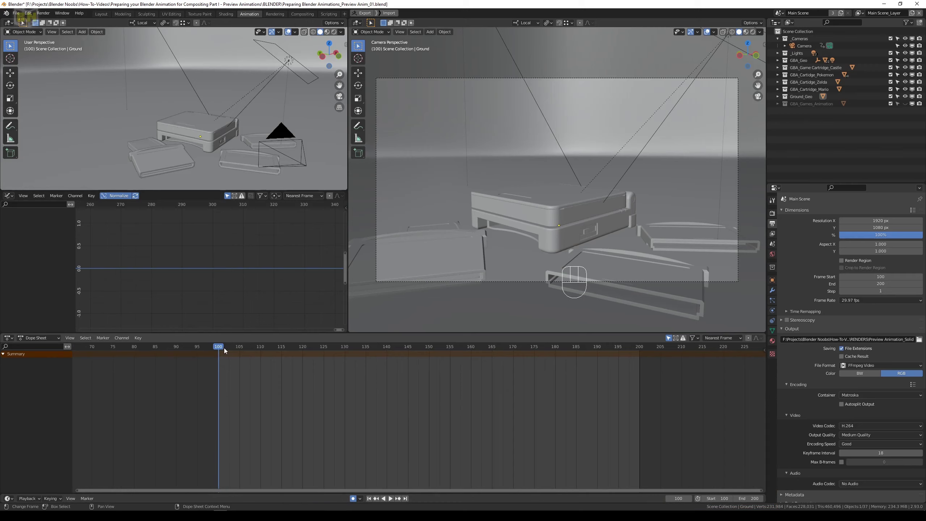
pyautogui.moveTo(224, 348); pyautogui.dragTo(219, 375)
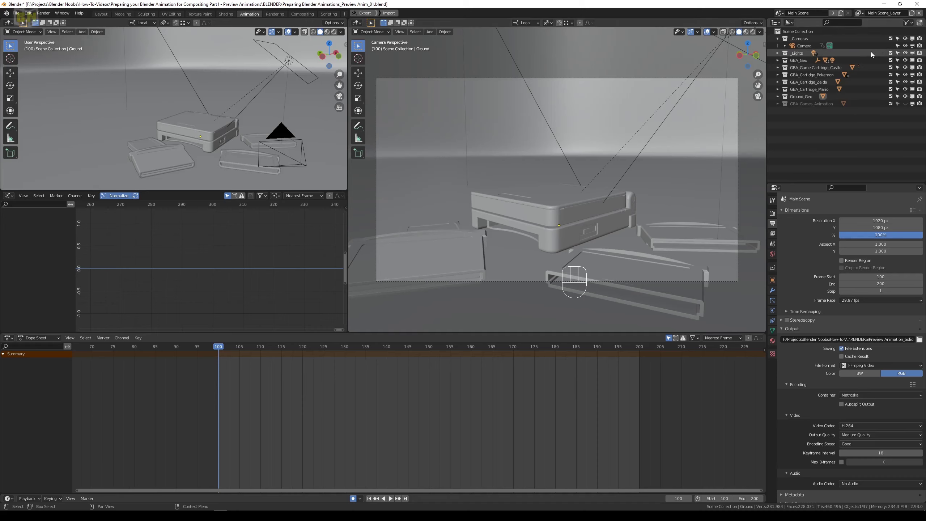
# Step: Hide the Lights collection in the viewports and look over the Output settings
pyautogui.click(905, 54)
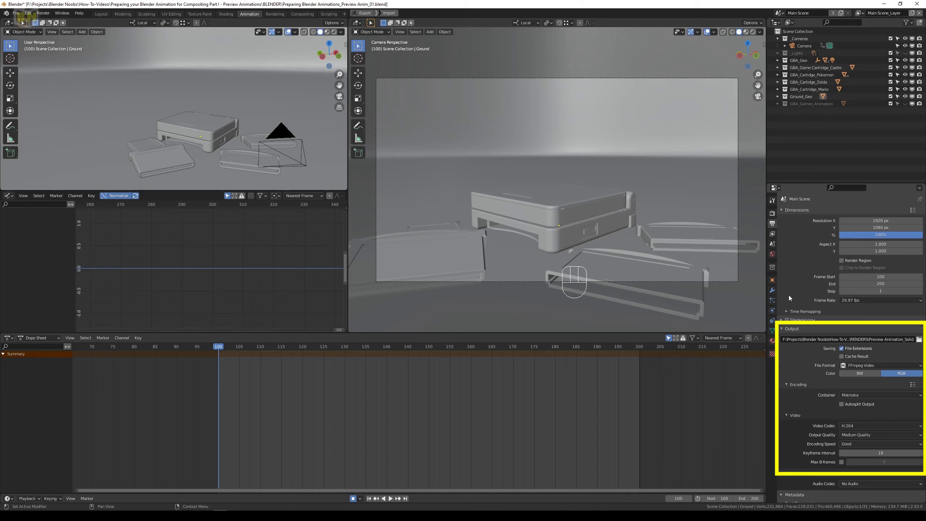
pyautogui.click(782, 329)
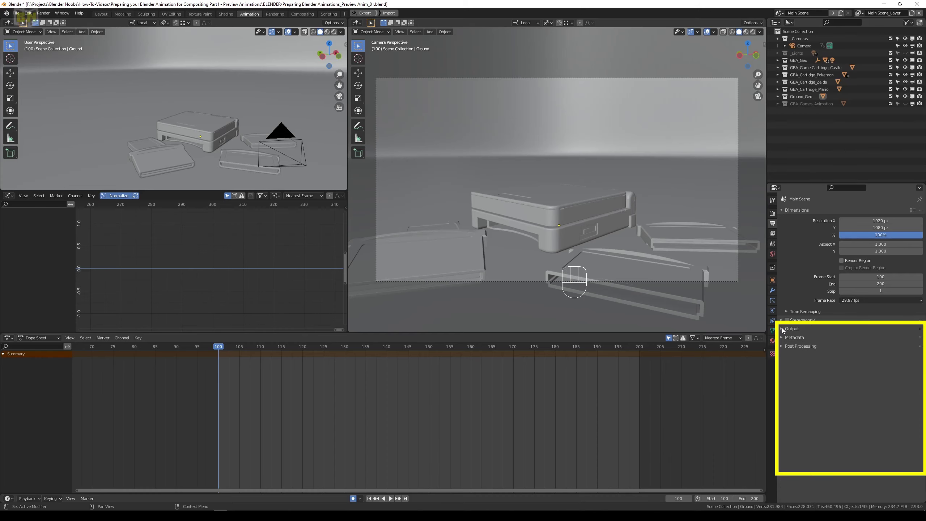
pyautogui.click(783, 328)
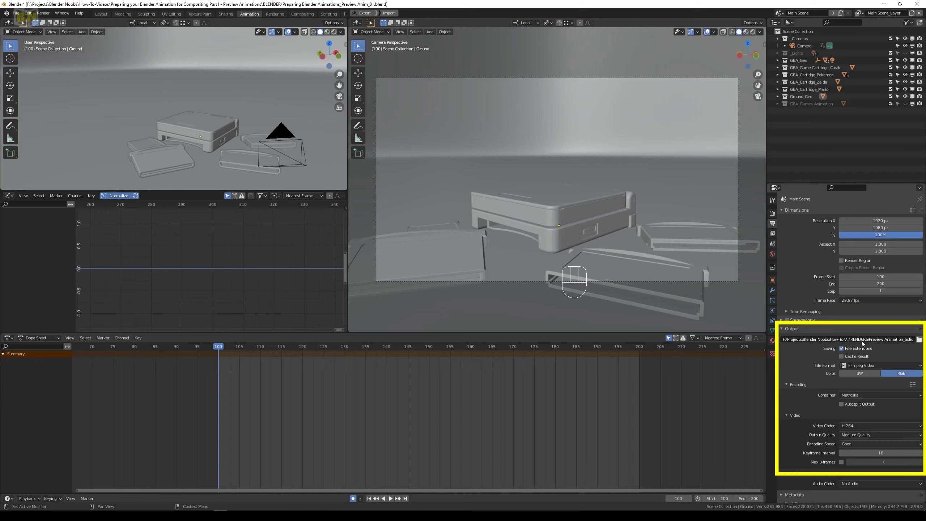
# Step: Set the output file name to Preview Animation_Solid_100-200 in the RENDERS folder
pyautogui.click(920, 339)
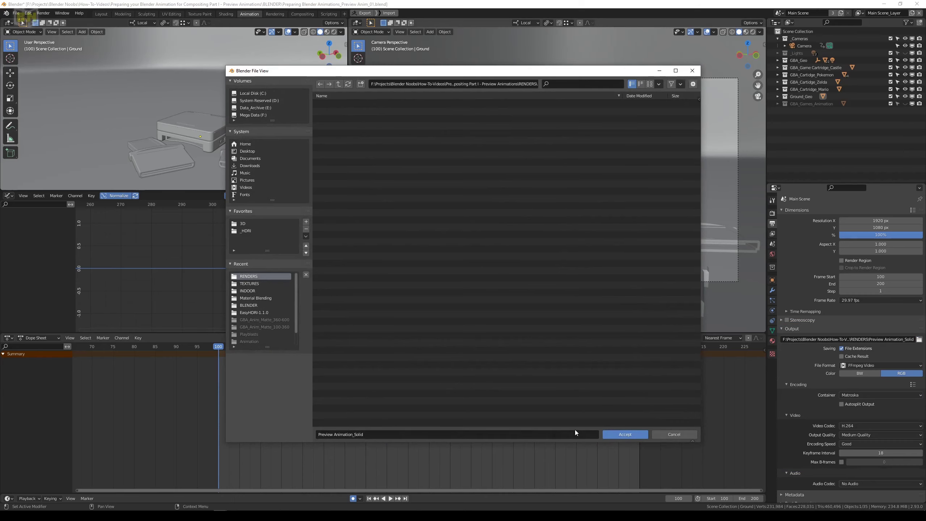
pyautogui.click(625, 434)
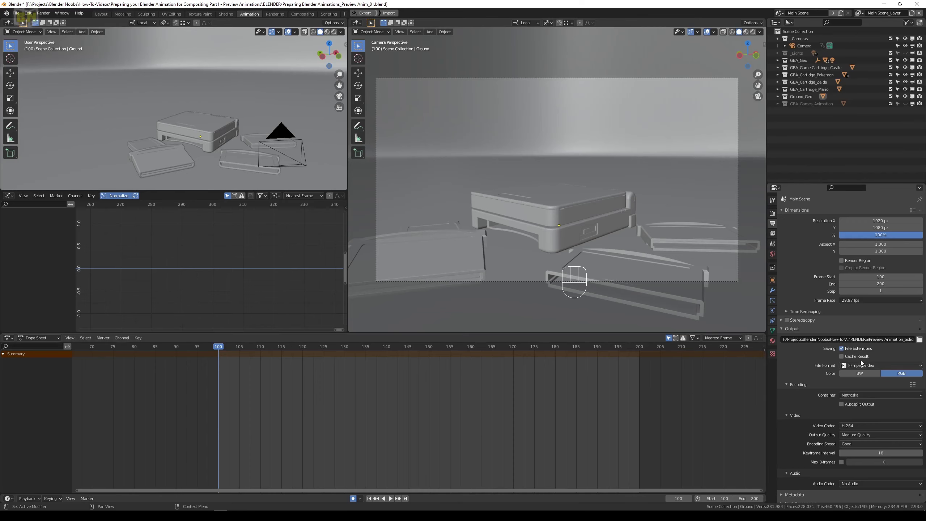
pyautogui.click(919, 340)
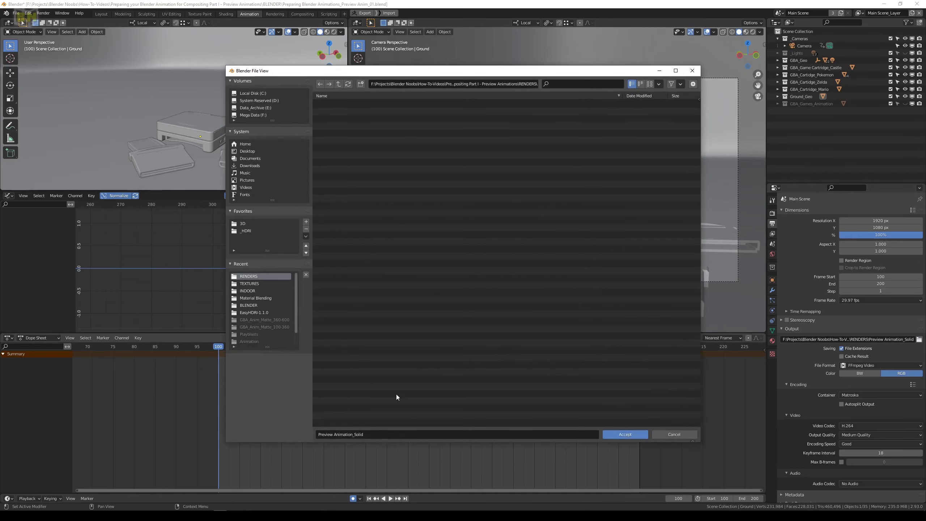
pyautogui.click(371, 436)
pyautogui.click(370, 434)
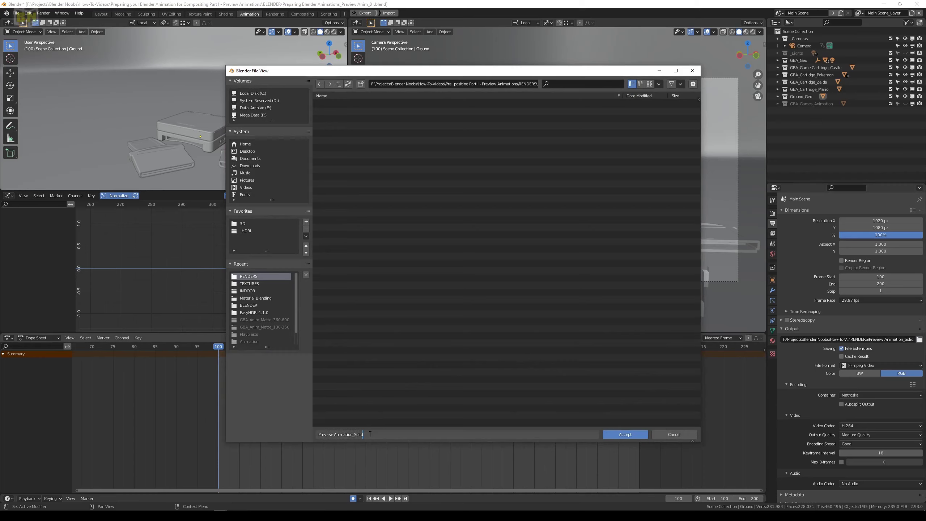
pyautogui.write('_100-200')
pyautogui.click(616, 435)
pyautogui.click(615, 435)
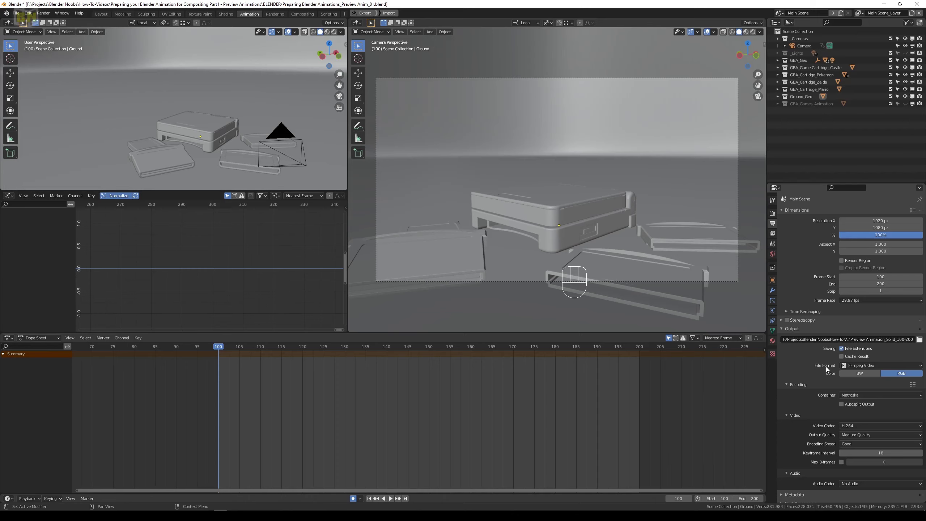
# Step: Choose FFmpeg Video as the output file format and review its encoding settings
pyautogui.click(864, 365)
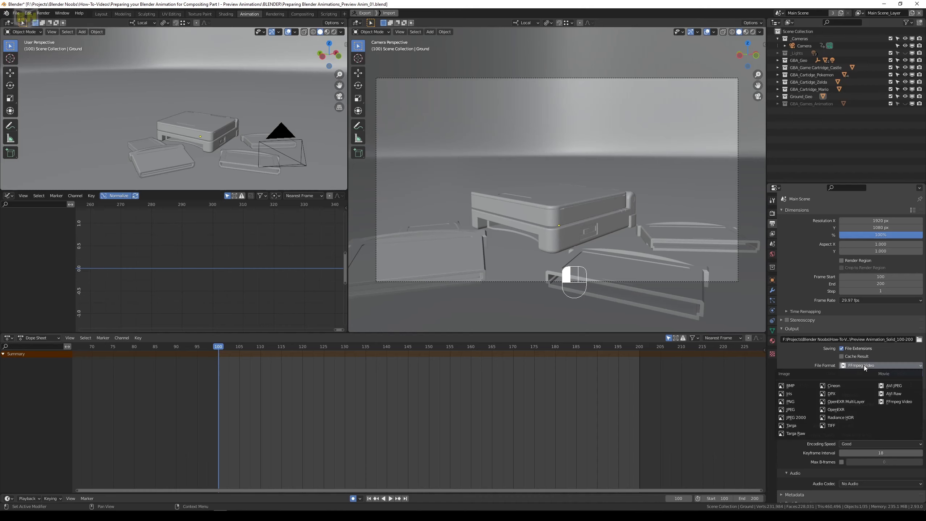
pyautogui.click(899, 401)
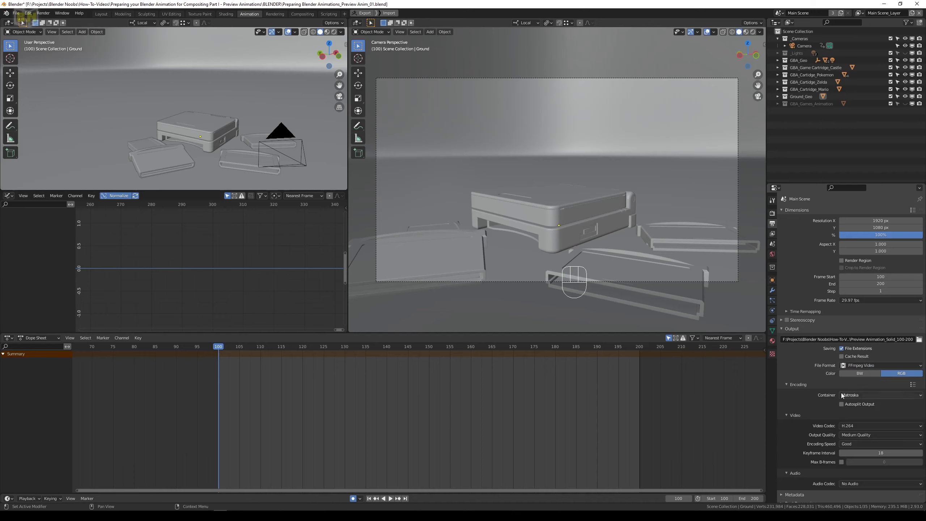
pyautogui.click(787, 385)
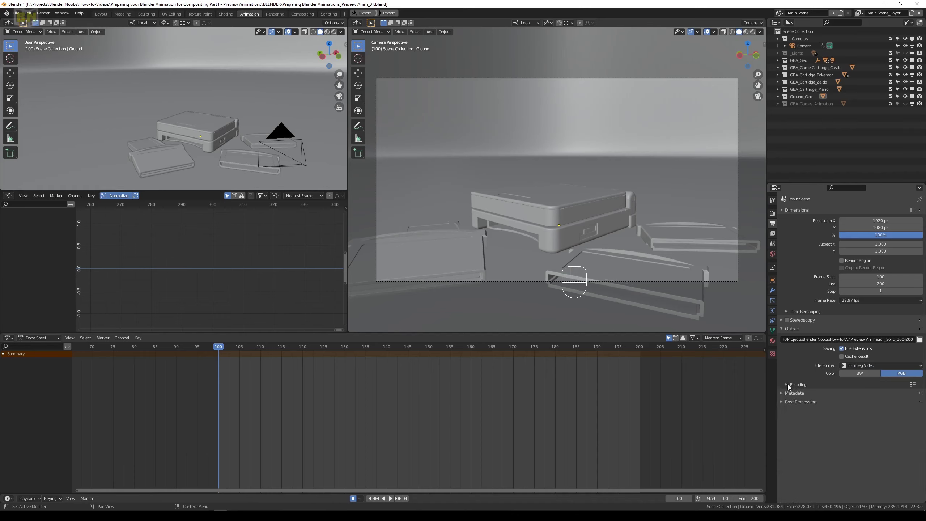
pyautogui.click(787, 384)
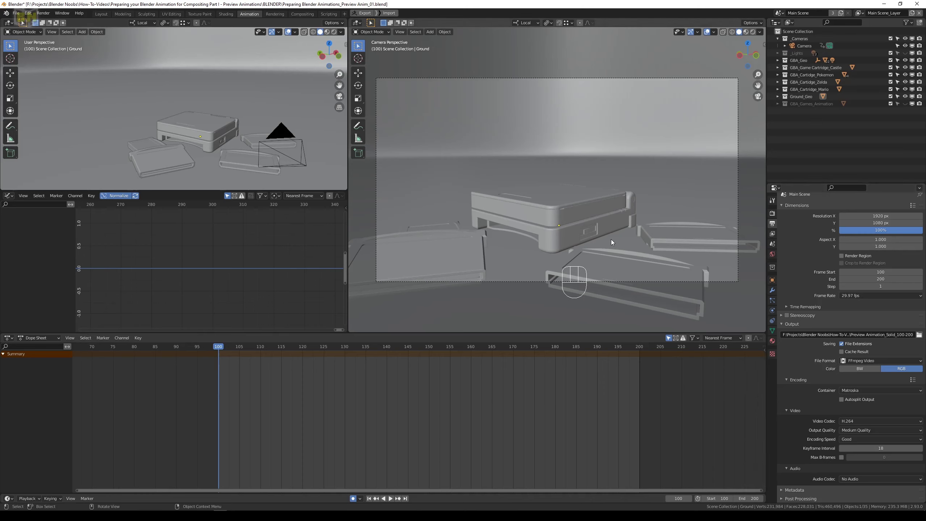
# Step: Run Viewport Render Animation from the camera view to produce the solid-shaded preview
pyautogui.click(403, 34)
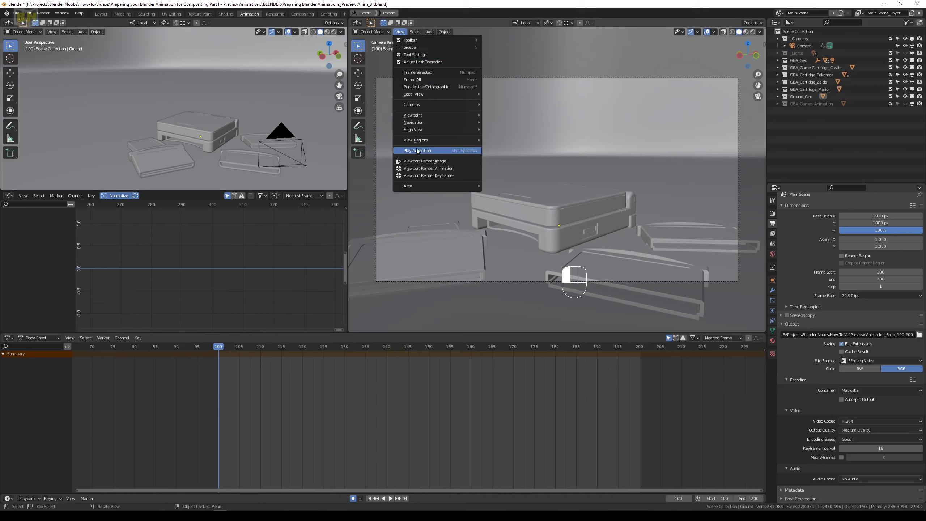
pyautogui.click(419, 170)
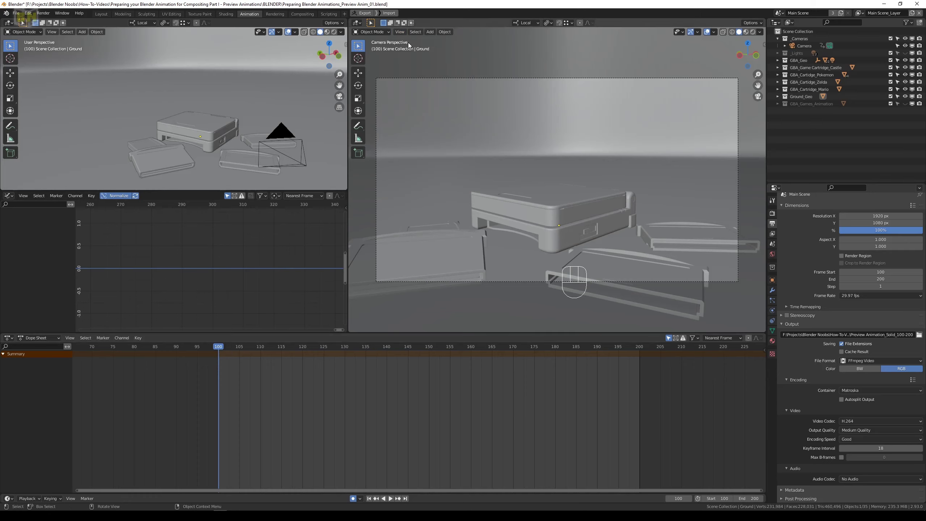
pyautogui.click(401, 31)
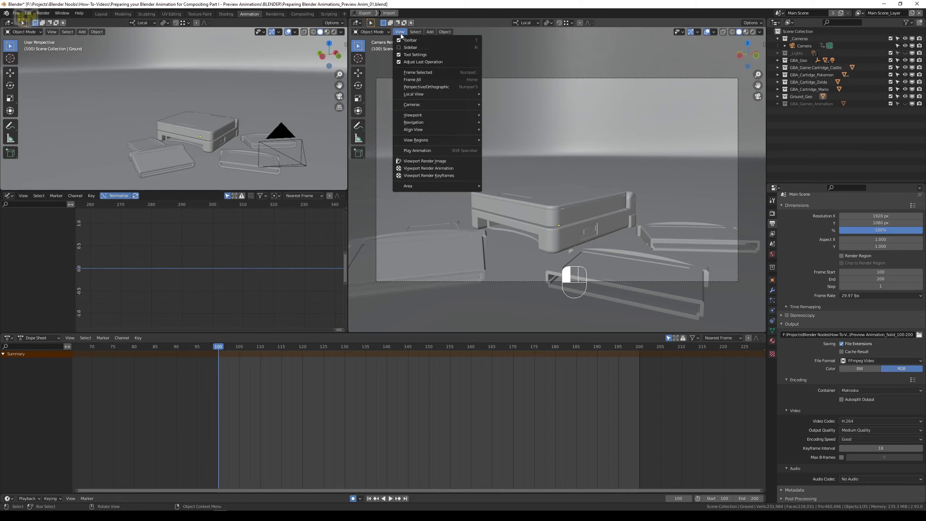
pyautogui.click(416, 168)
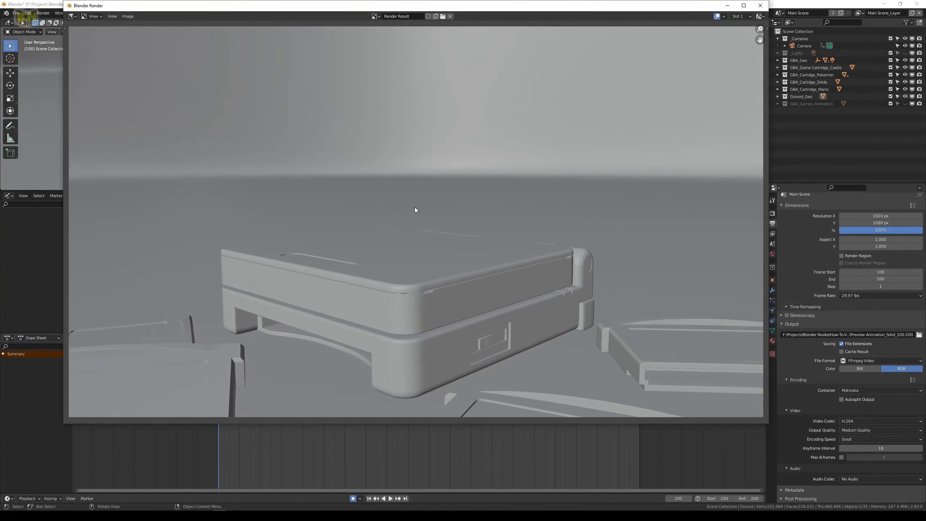
# Step: Switch to File Explorer, open the RENDERS folder of the Part I - Preview Animations project, and select the rendered preview video
pyautogui.hotkey('alt', 'Tab')
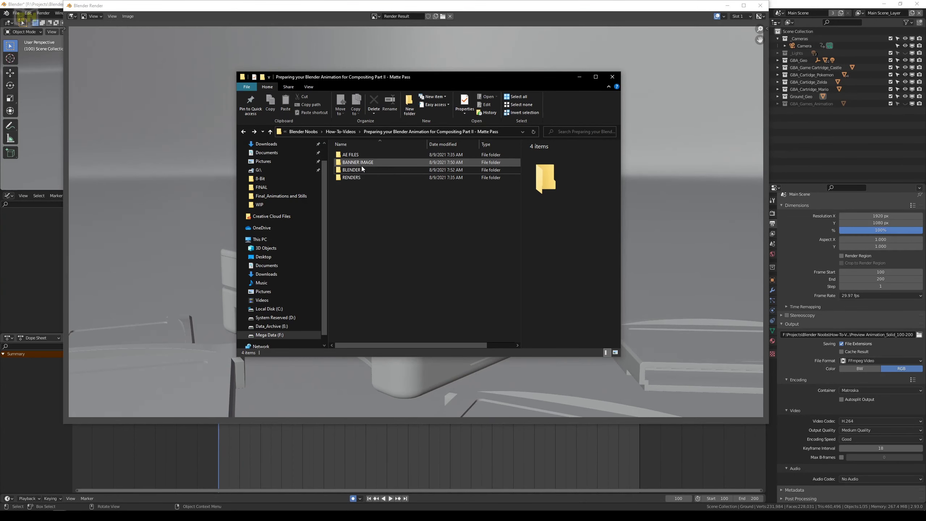
pyautogui.doubleClick(364, 166)
pyautogui.hotkey('alt', 'Left')
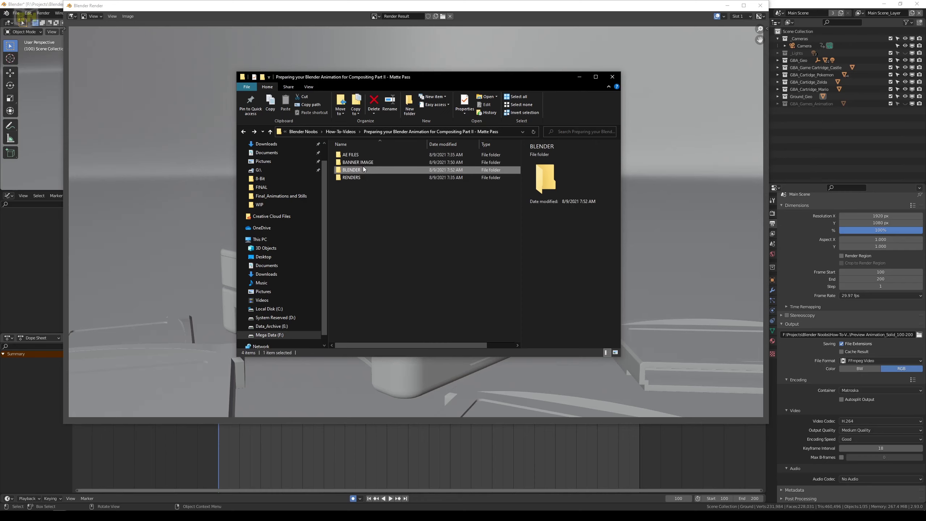
pyautogui.click(327, 132)
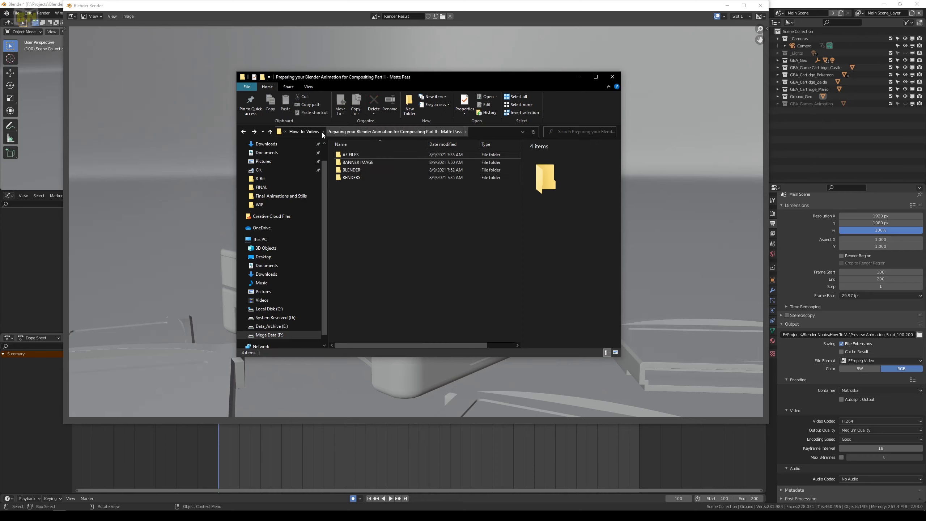
pyautogui.click(314, 132)
pyautogui.doubleClick(363, 163)
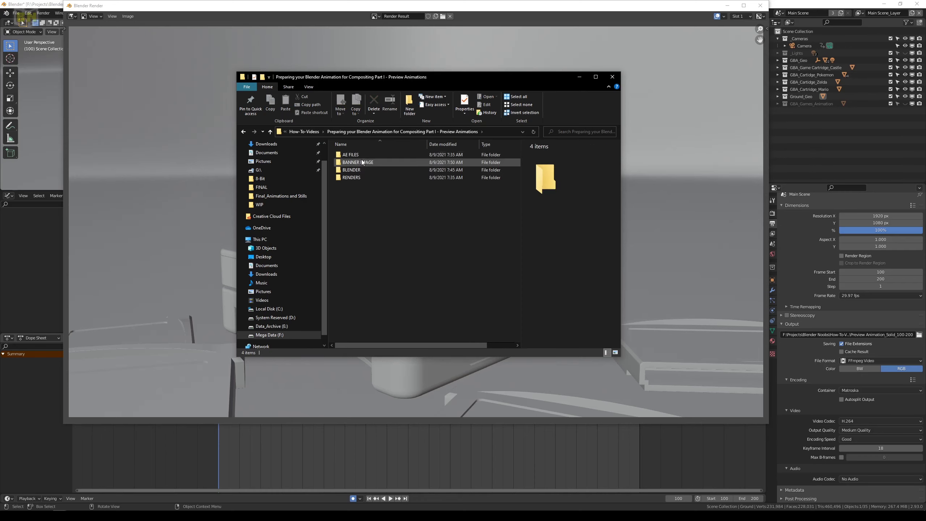
pyautogui.doubleClick(361, 178)
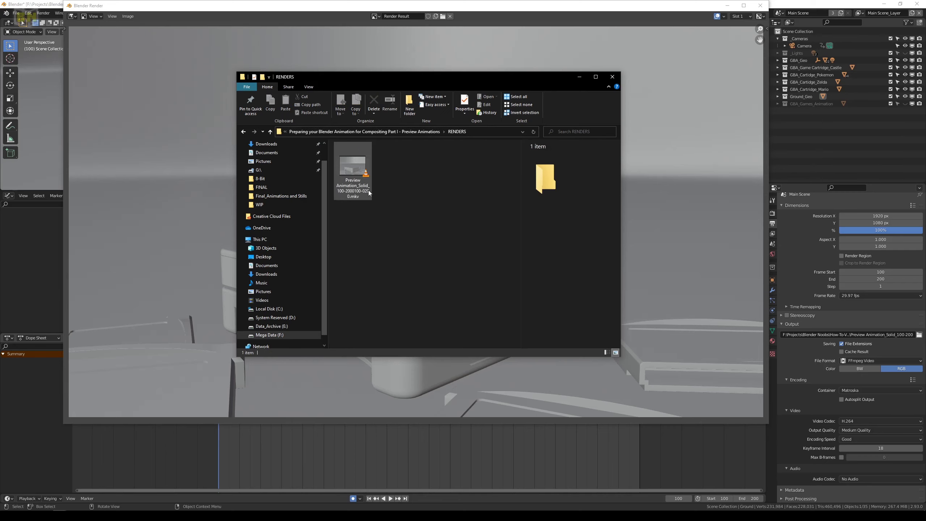
pyautogui.click(368, 192)
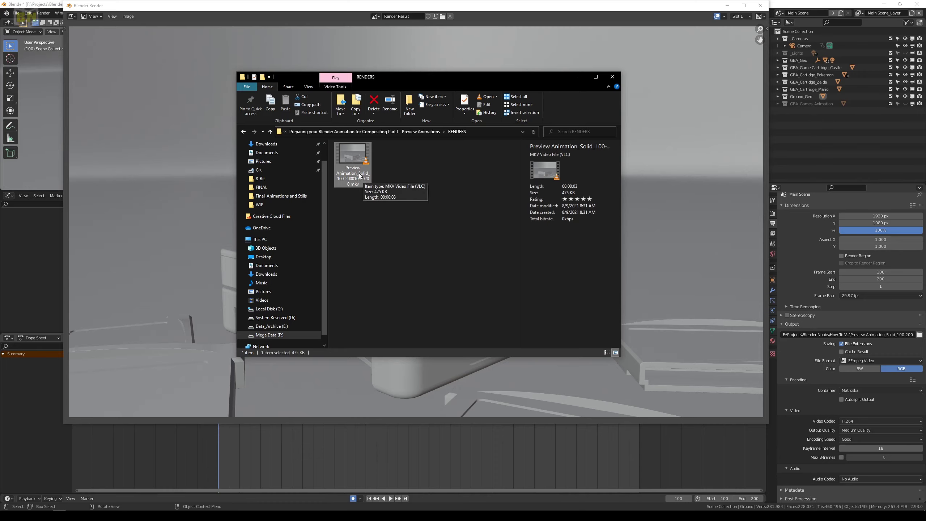
# Step: Play the rendered solid preview video in VLC media player, close the player and minimize the RENDERS folder window
pyautogui.doubleClick(360, 182)
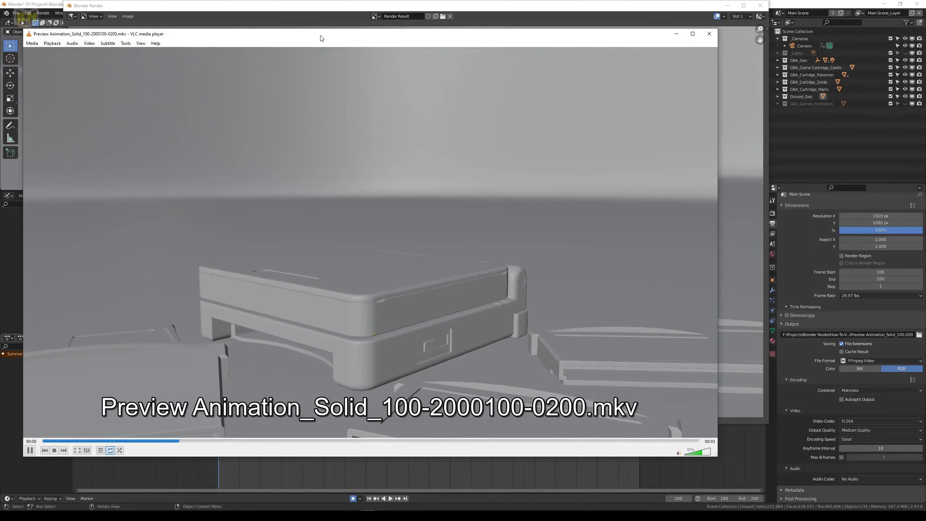
pyautogui.moveTo(321, 38); pyautogui.dragTo(395, 45)
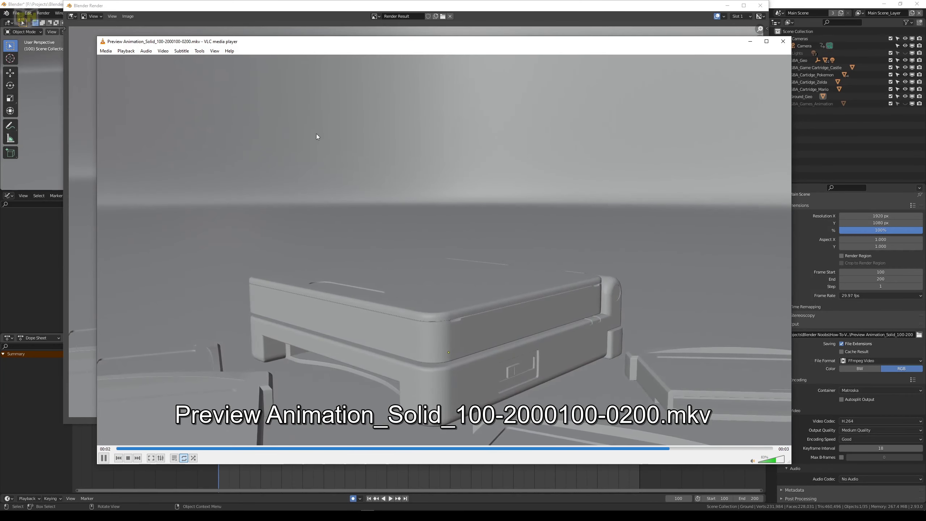
pyautogui.moveTo(280, 44); pyautogui.dragTo(260, 36)
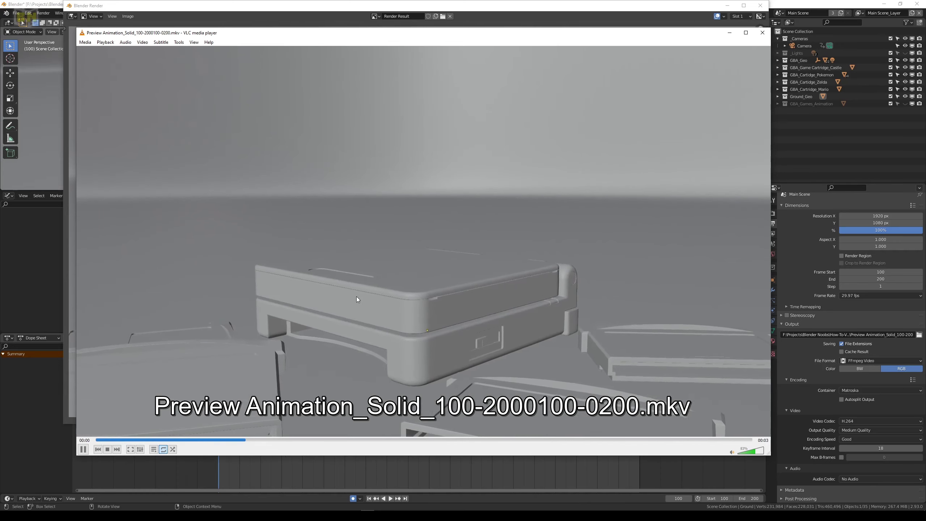
pyautogui.click(762, 33)
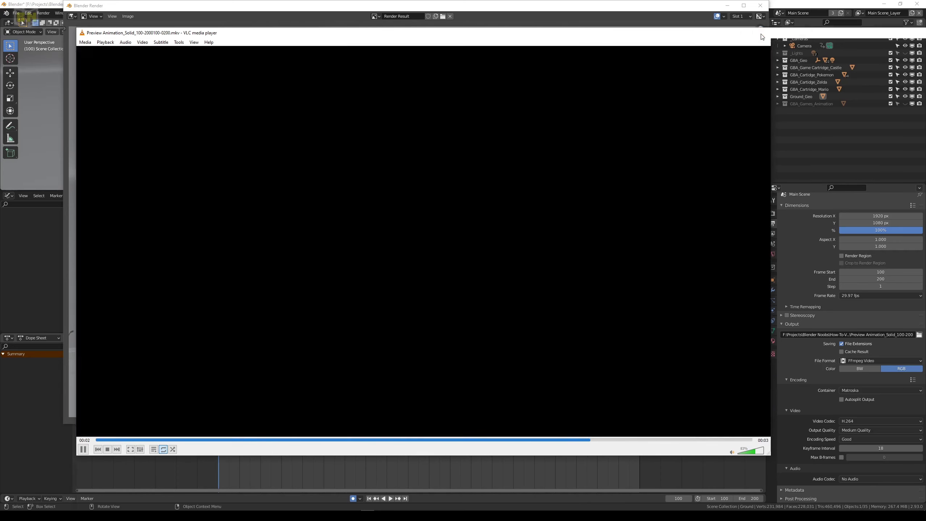
pyautogui.click(579, 78)
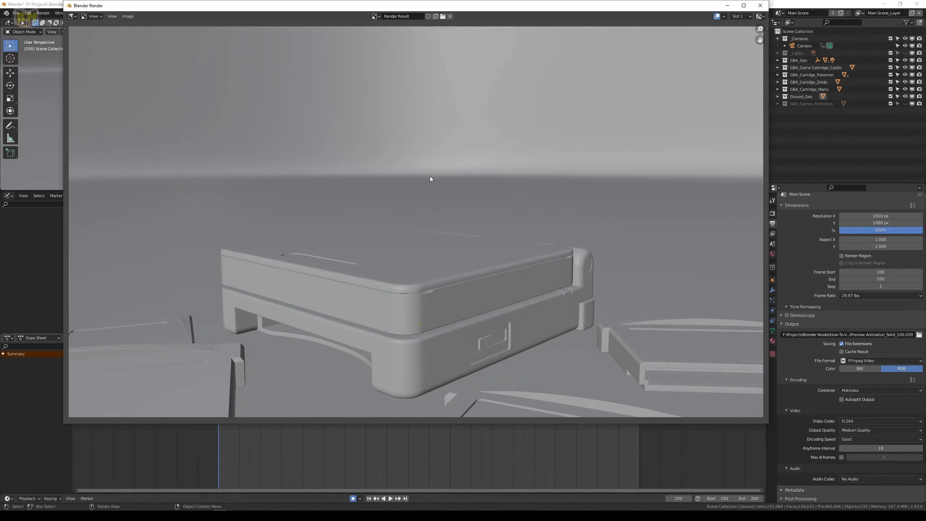
# Step: Close the Blender Render result window and switch the camera view to Material Preview shading
pyautogui.moveTo(279, 6); pyautogui.dragTo(277, 42)
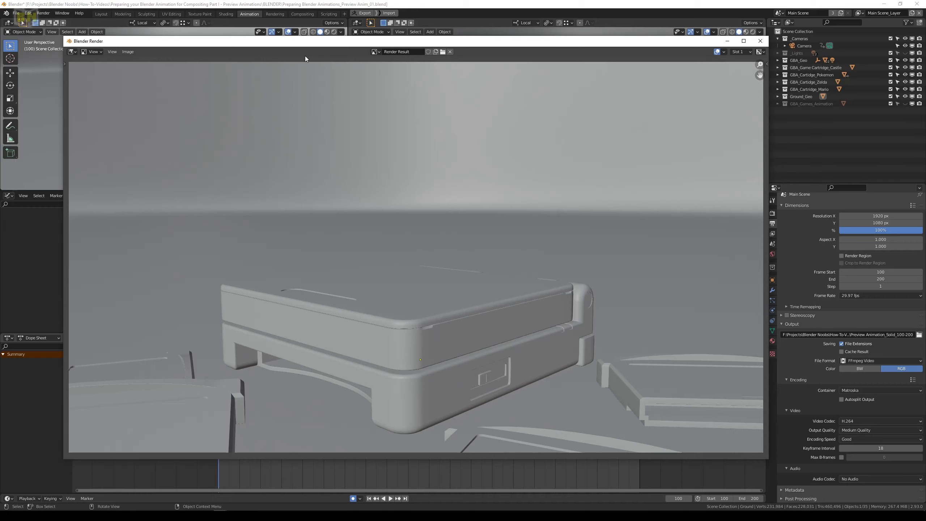
pyautogui.click(759, 42)
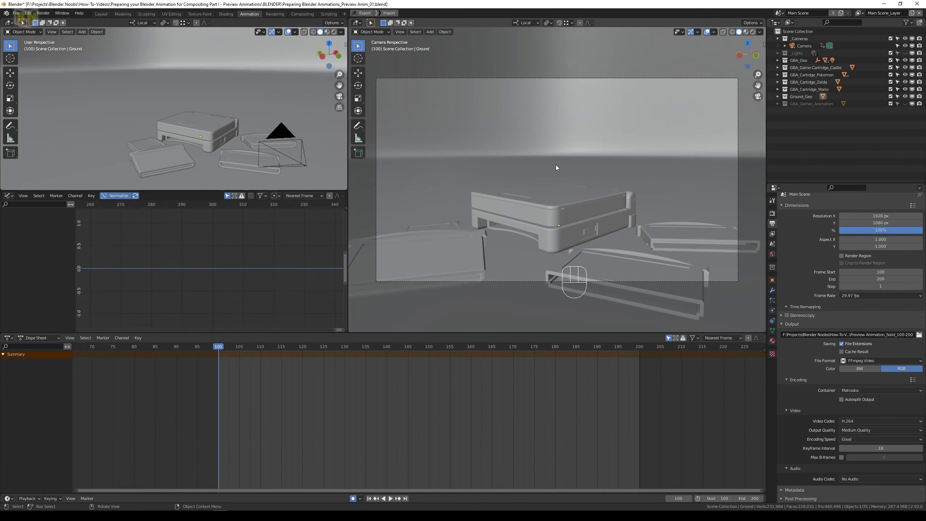
pyautogui.press('z')
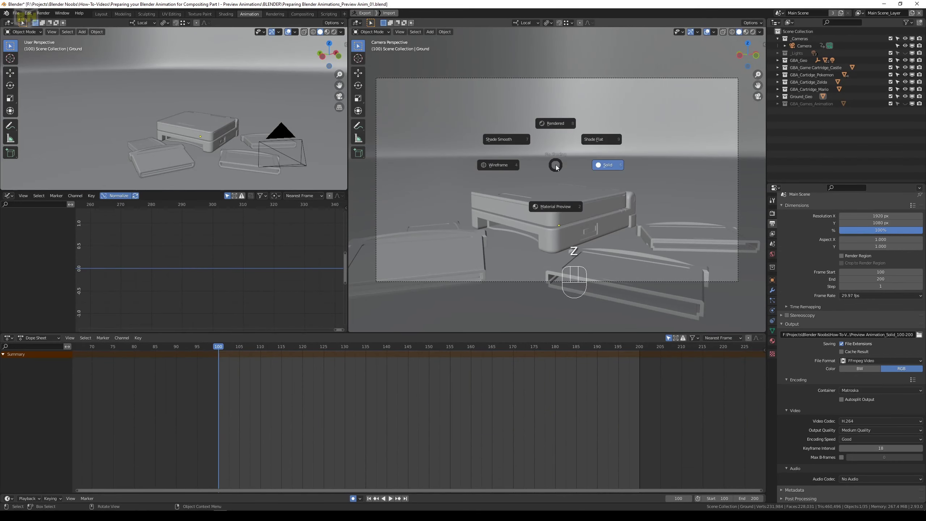
pyautogui.click(545, 212)
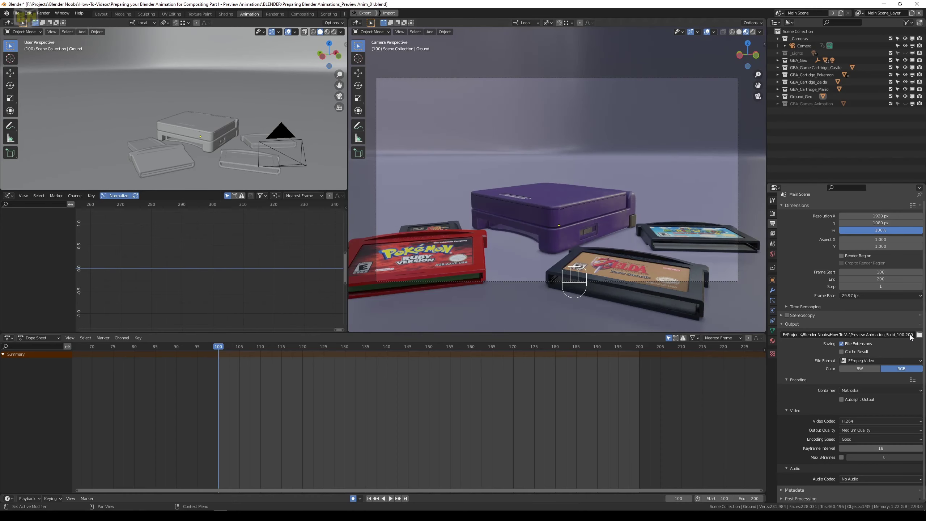
# Step: Set the output file name to Preview Animation_Material Preview in the RENDERS folder
pyautogui.click(846, 335)
pyautogui.click(919, 335)
pyautogui.click(394, 435)
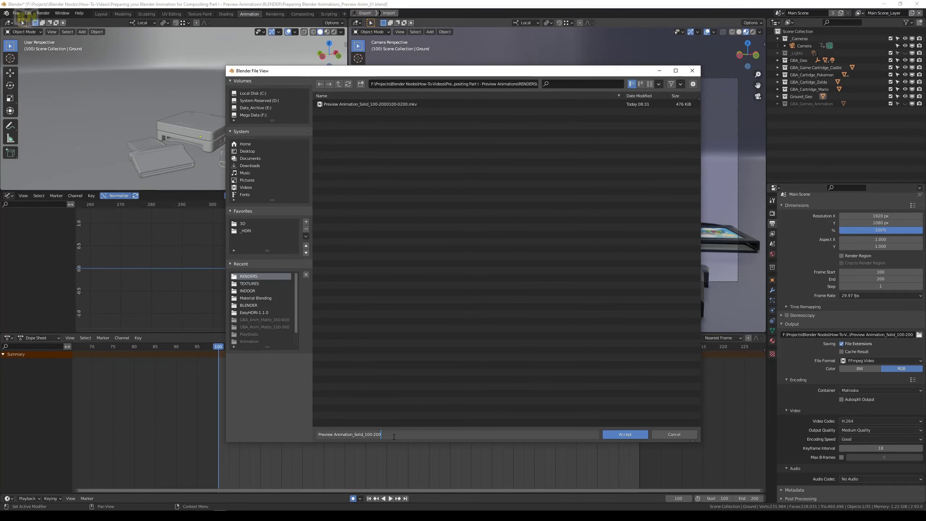
pyautogui.hotkey('shift', 'Left')
pyautogui.hotkey('shift', 'Left')
pyautogui.press('BackSpace')
pyautogui.write('Material P')
pyautogui.click(624, 435)
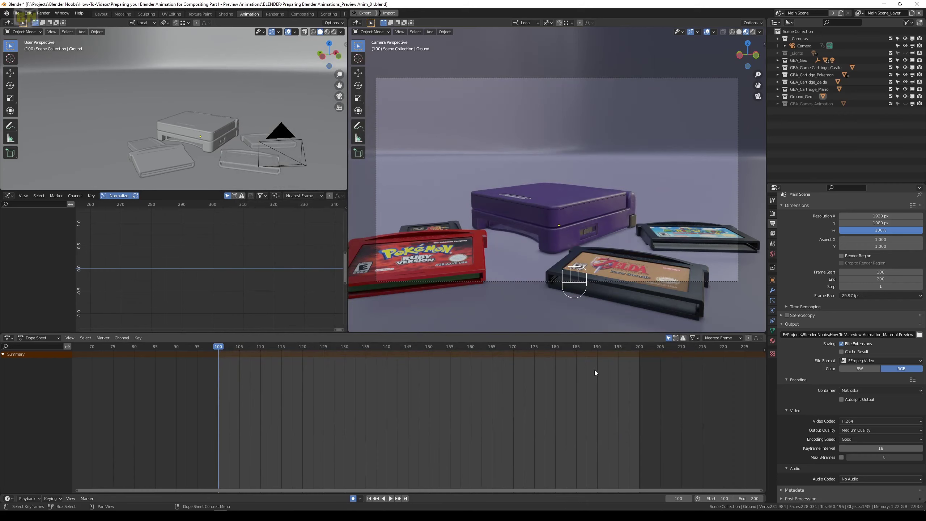
# Step: Set the animation's end frame to 300 and fit the extended frame range in the Dope Sheet
pyautogui.click(744, 498)
pyautogui.write('300')
pyautogui.press('Return')
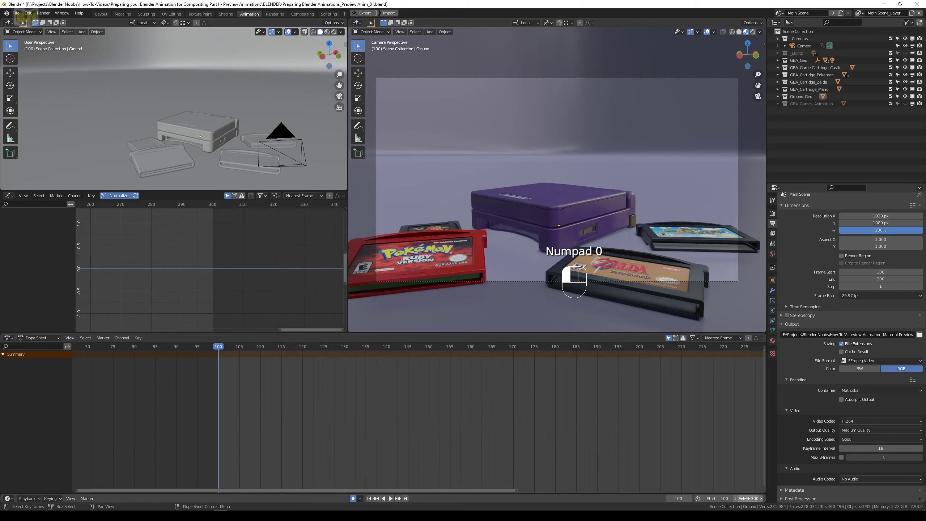
pyautogui.moveTo(529, 404); pyautogui.dragTo(323, 413, button='middle')
pyautogui.scroll(-2, 417, 415)
pyautogui.scroll(-2, 355, 406)
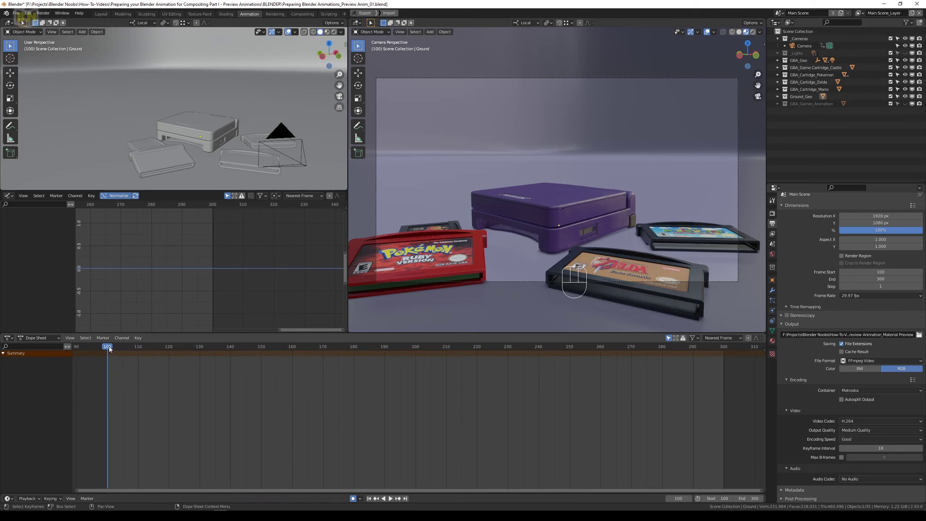
# Step: Scrub and play through the extended animation in the camera view, and return the playhead to frame 100
pyautogui.moveTo(109, 349); pyautogui.dragTo(502, 372)
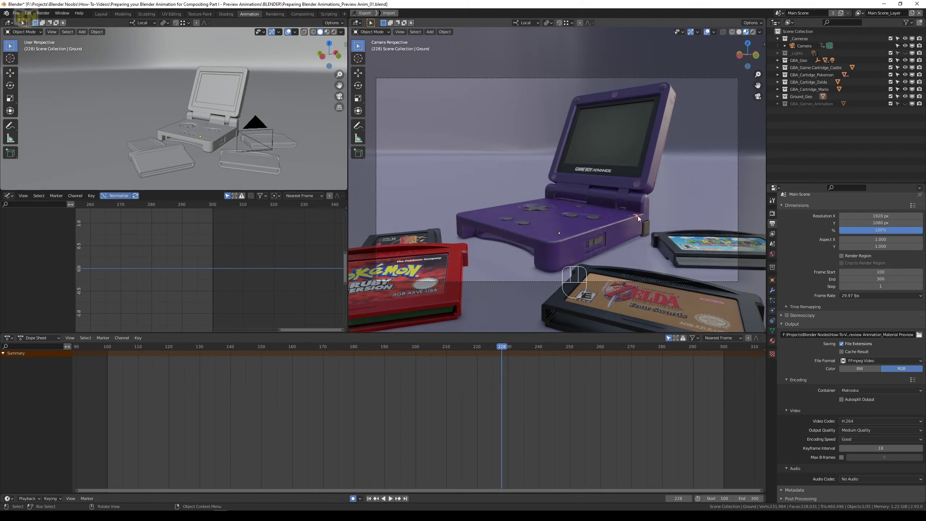
pyautogui.press('space')
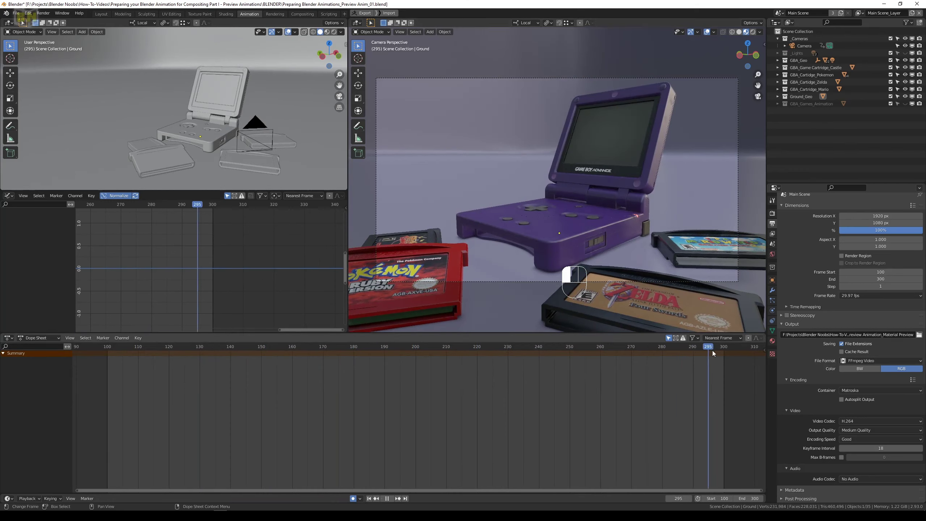
pyautogui.moveTo(713, 353); pyautogui.dragTo(107, 356)
pyautogui.press('space')
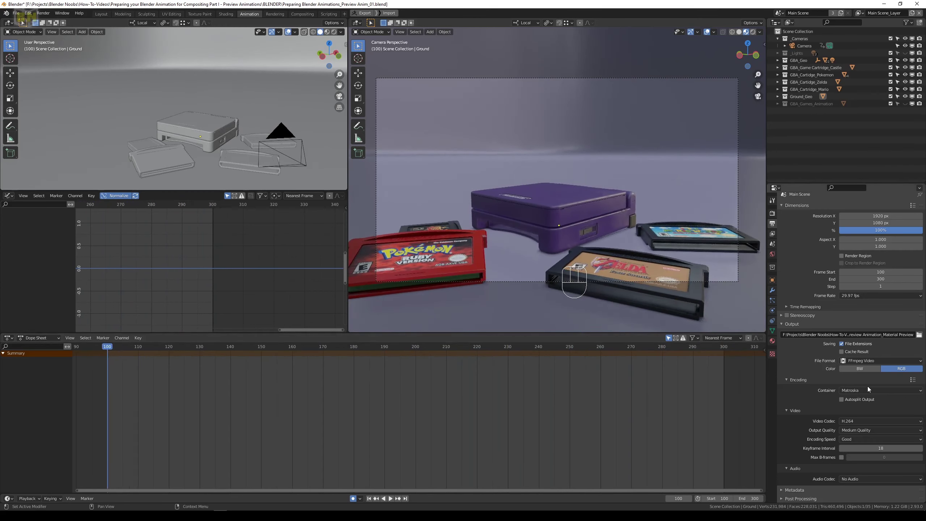
# Step: Review the Eevee render settings and run Viewport Render Animation from the material-shaded camera view
pyautogui.scroll(1, 868, 387)
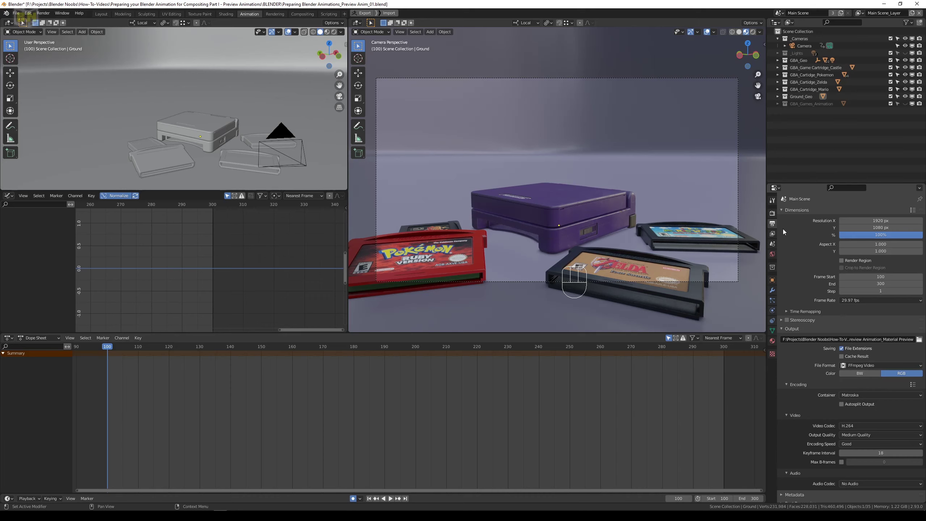
pyautogui.click(773, 213)
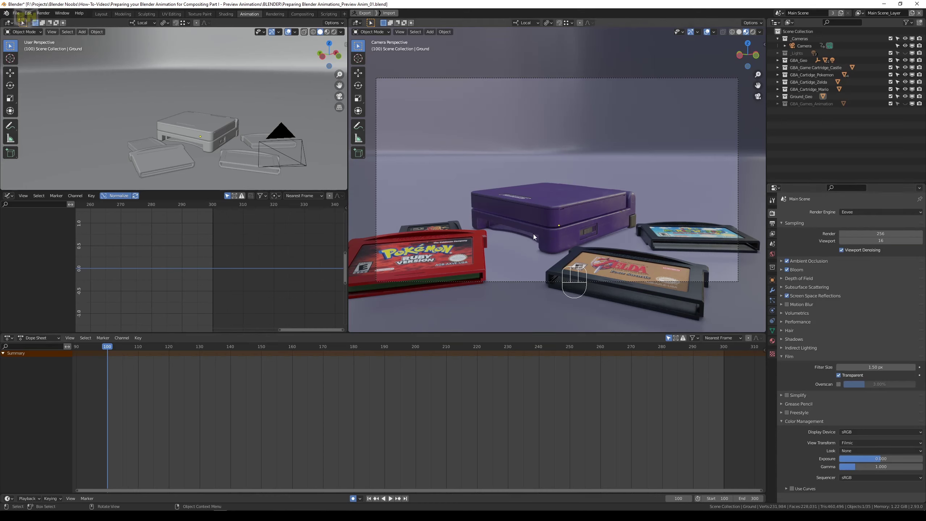
pyautogui.click(399, 32)
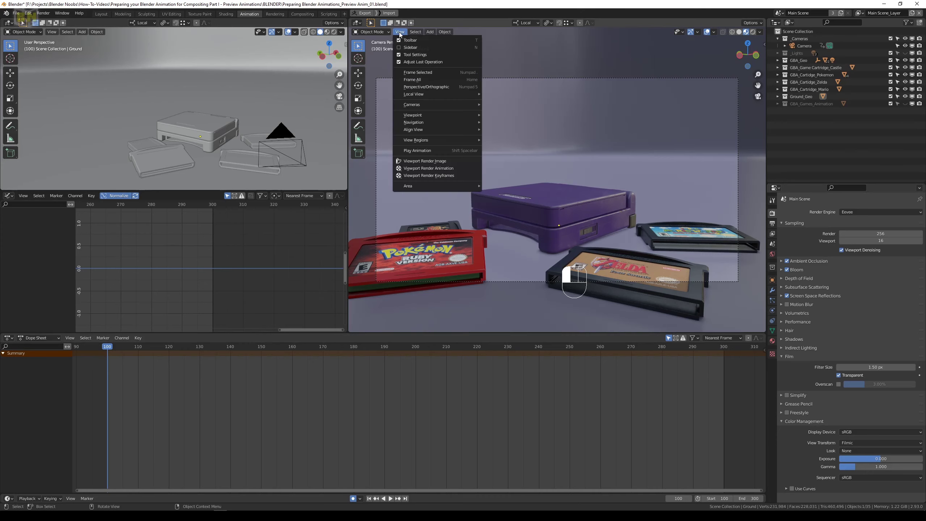
pyautogui.click(424, 169)
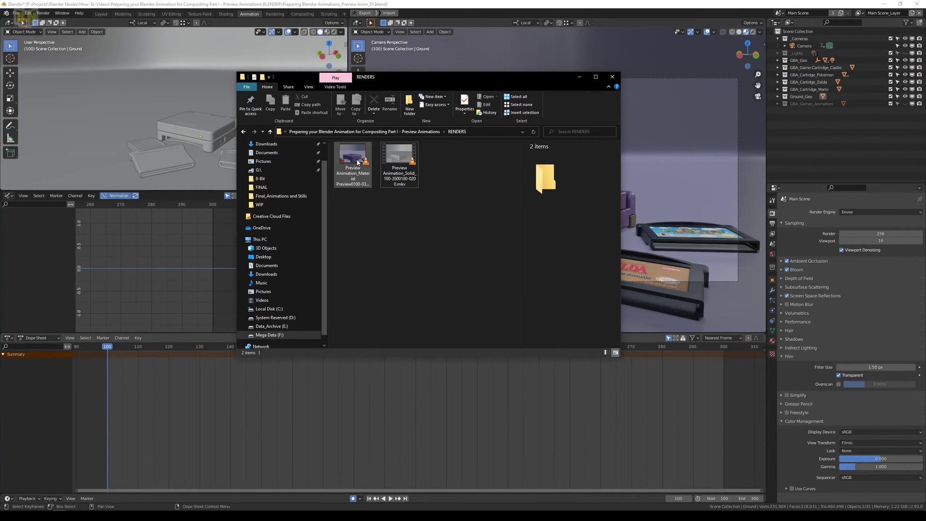
# Step: Play the rendered material preview video from the RENDERS folder in VLC media player
pyautogui.click(357, 164)
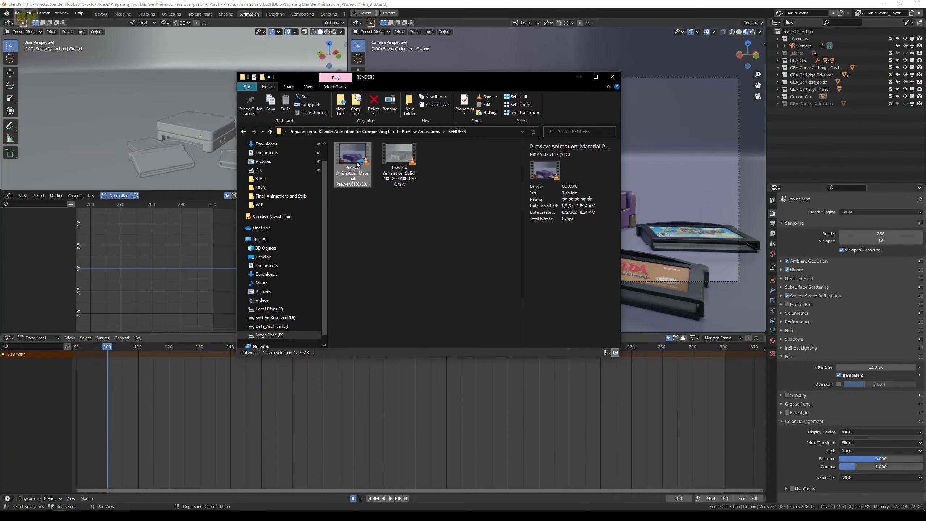
pyautogui.doubleClick(357, 163)
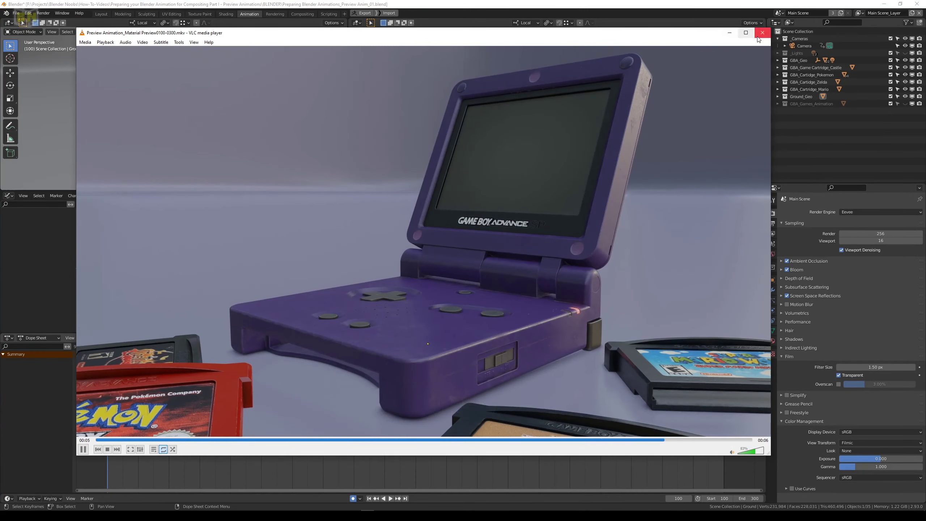
pyautogui.moveTo(649, 39); pyautogui.dragTo(644, 39)
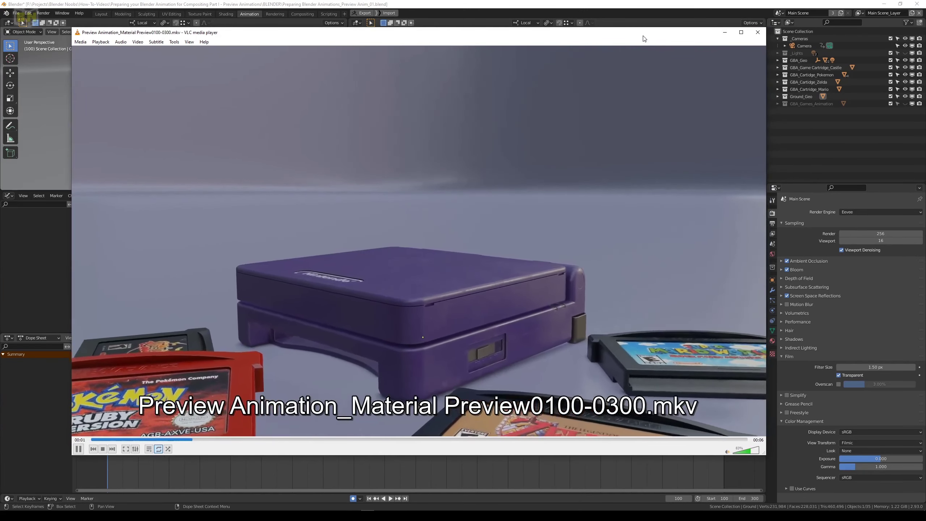